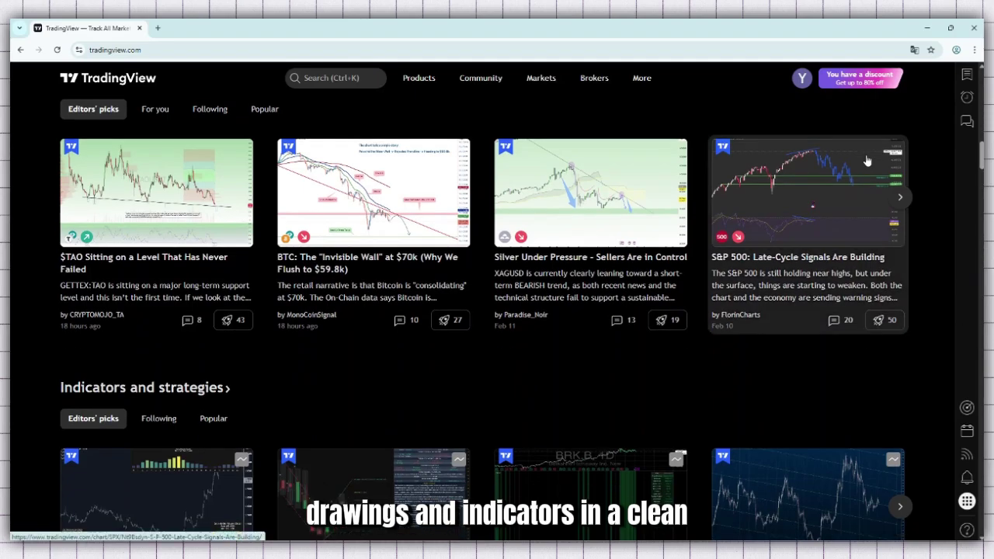
# Step: Open the interactive BTCUSD daily chart from the TradingView home page
pyautogui.scroll(-6, 865, 154)
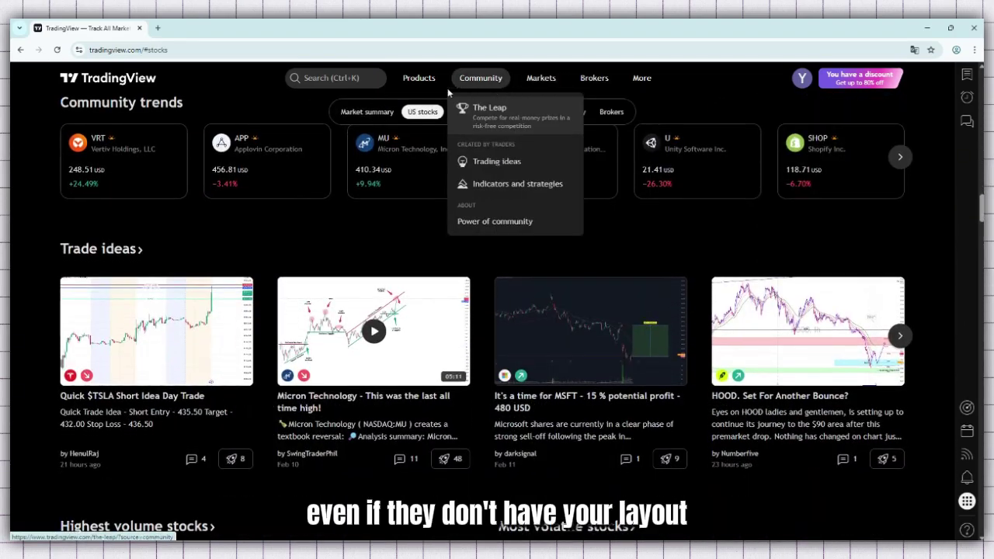
pyautogui.click(417, 91)
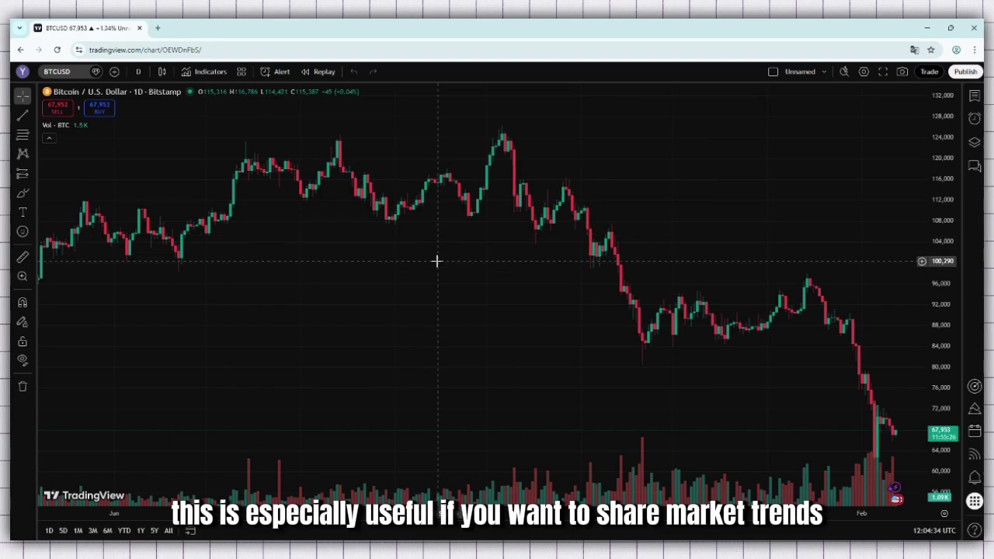
pyautogui.scroll(-4, 437, 262)
pyautogui.scroll(-2, 438, 263)
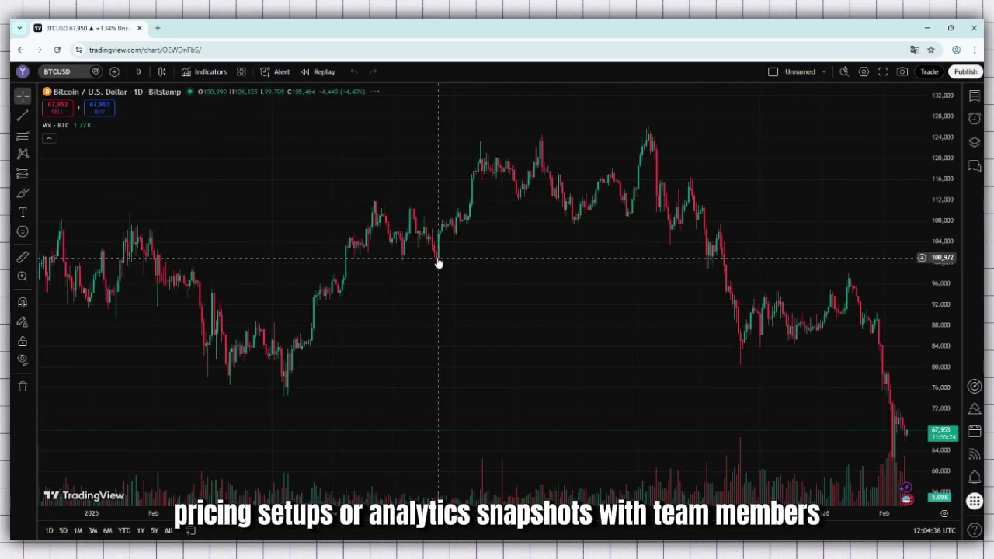
pyautogui.scroll(4, 438, 264)
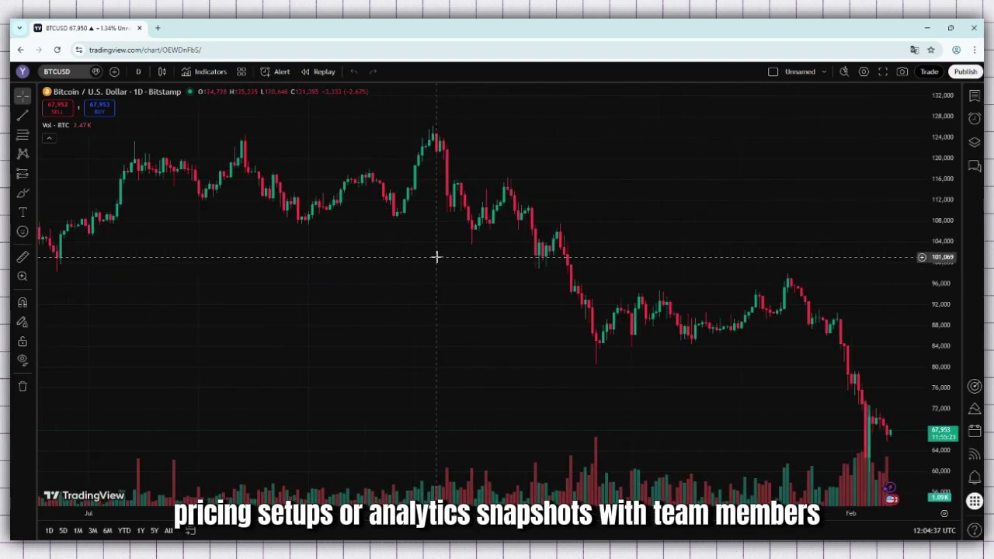
# Step: Show the watchlist, view the GOLD chart, return to BTCUSD and hide the watchlist again
pyautogui.click(974, 96)
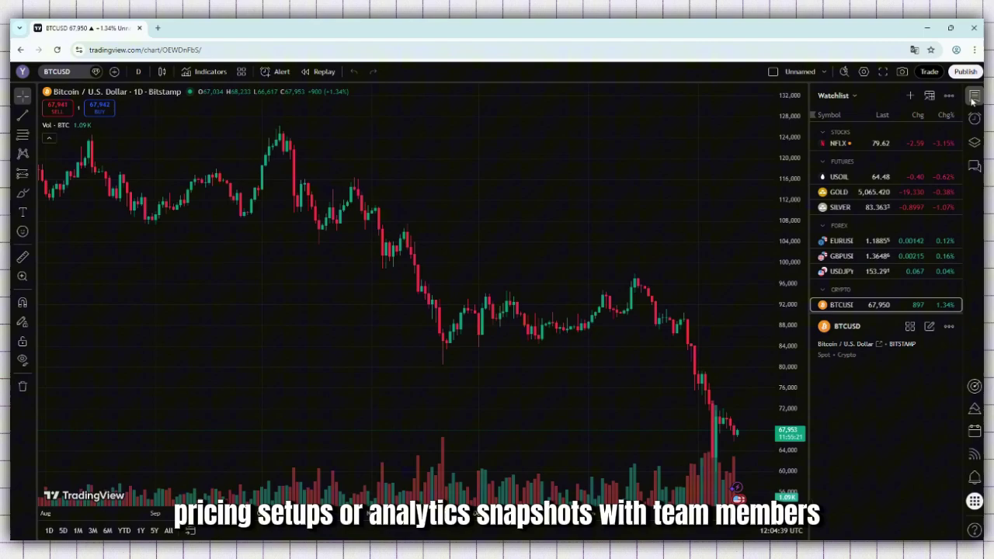
pyautogui.click(839, 192)
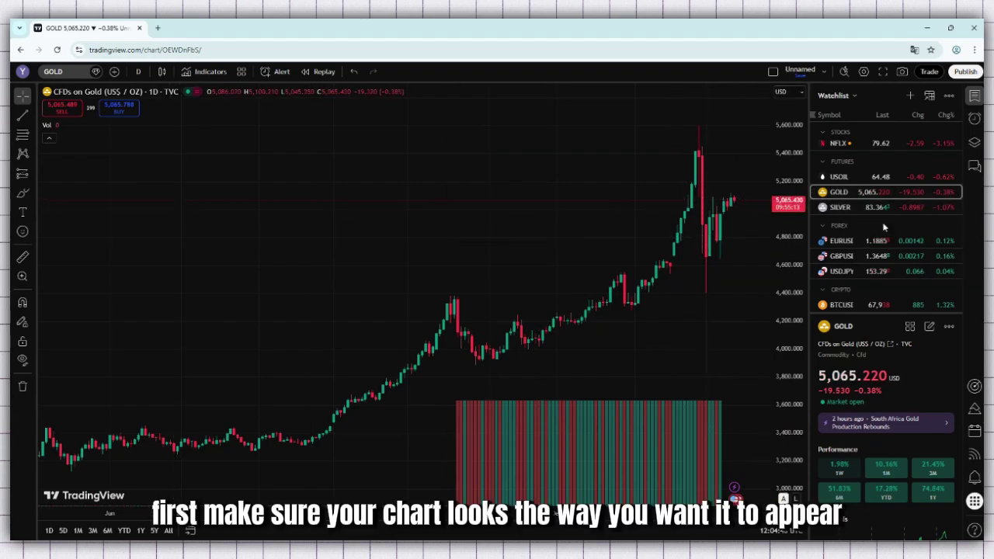
pyautogui.click(843, 305)
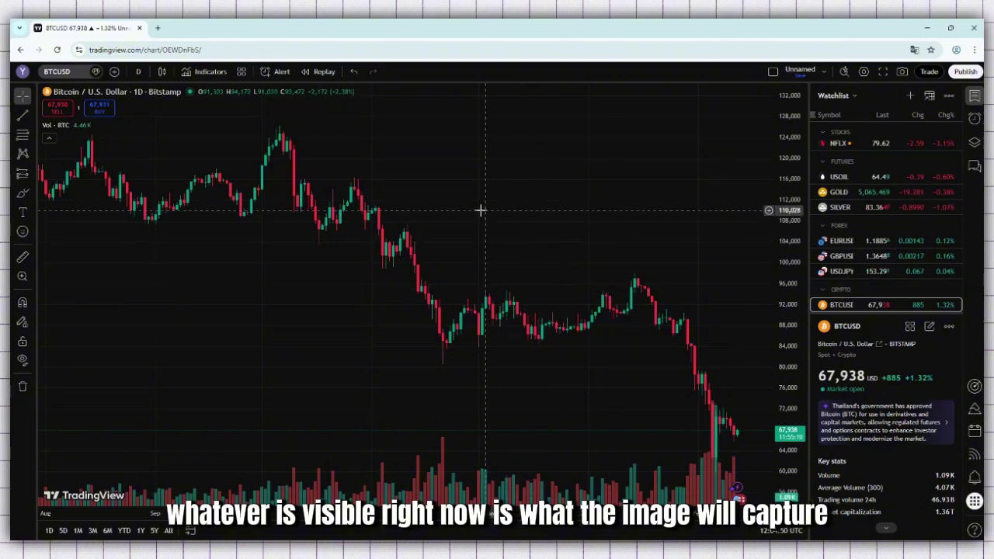
pyautogui.click(976, 95)
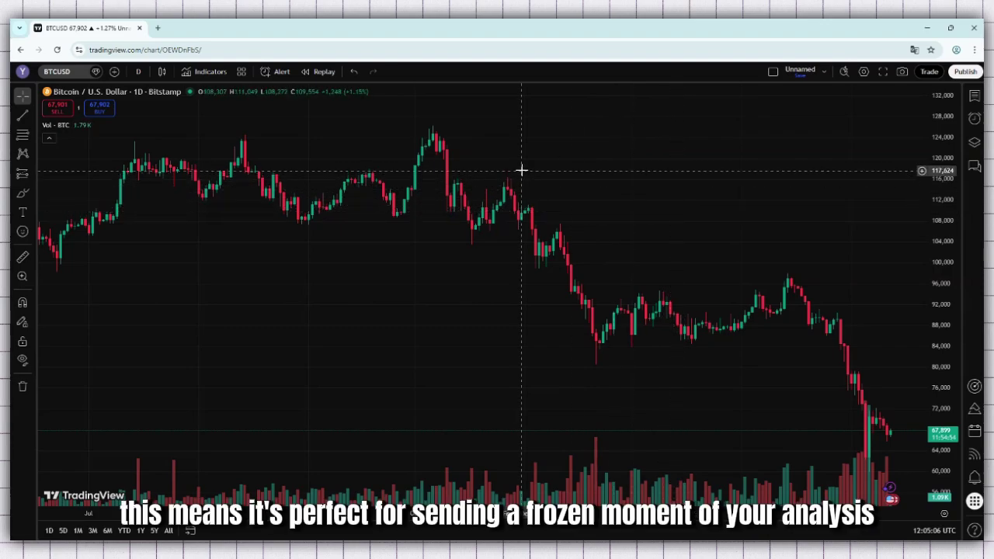
# Step: Copy a link to a snapshot of the BTCUSD chart framed on the candles from mid-November to February
pyautogui.scroll(-3, 520, 169)
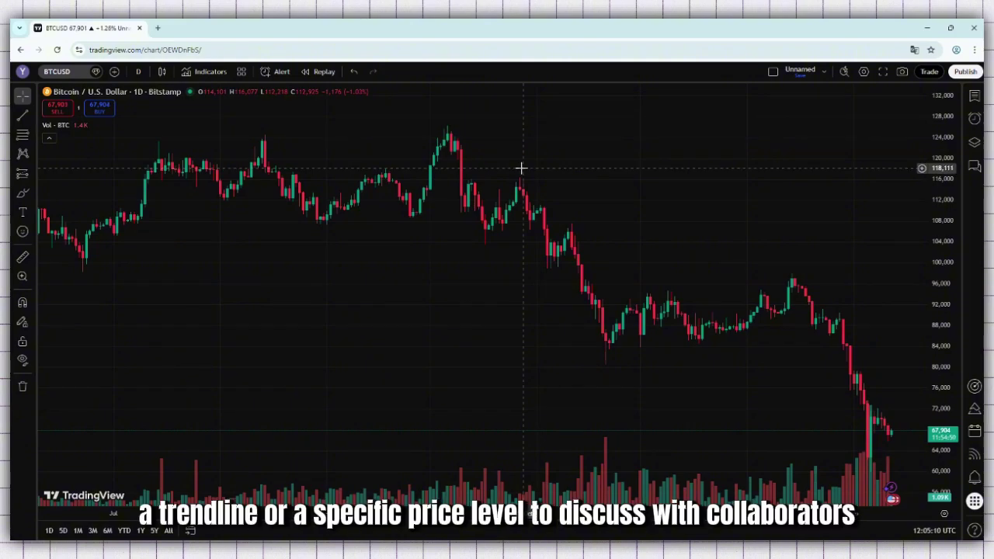
pyautogui.scroll(-1, 521, 168)
pyautogui.scroll(2, 521, 168)
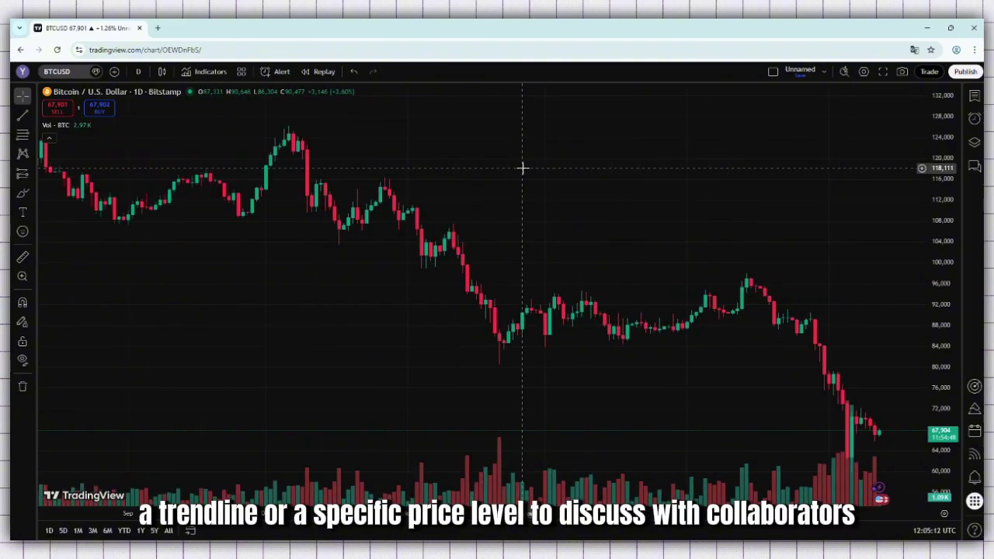
pyautogui.scroll(2, 522, 167)
pyautogui.scroll(1, 525, 167)
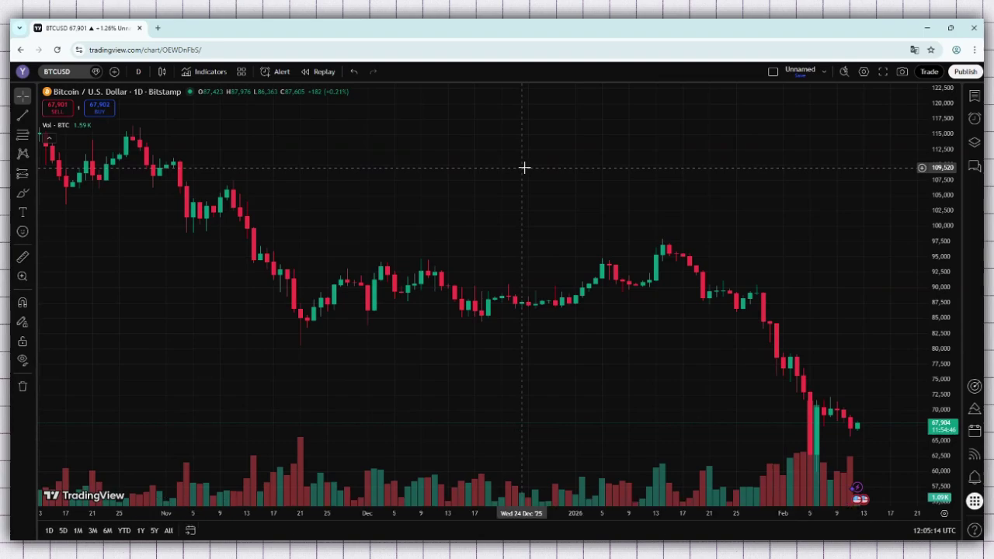
pyautogui.scroll(2, 524, 168)
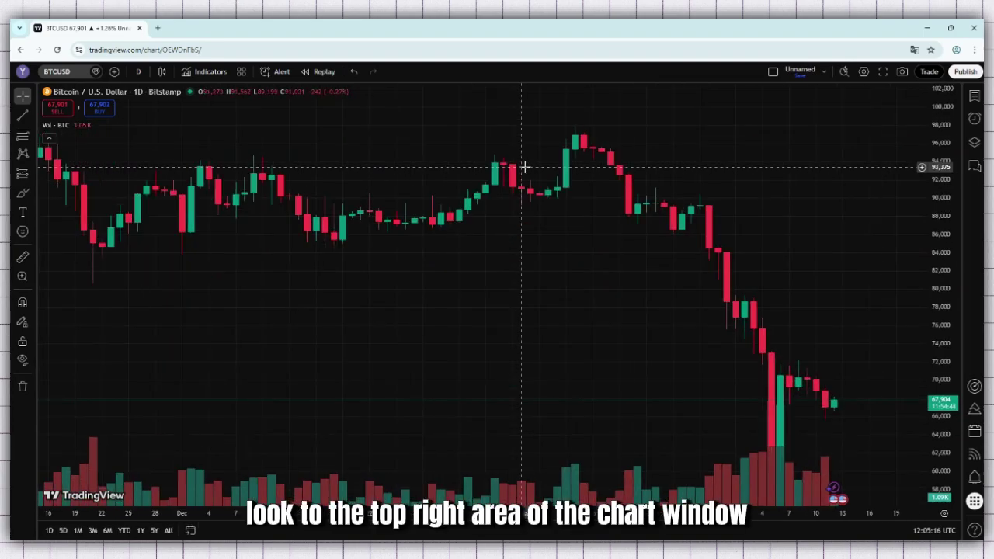
pyautogui.click(902, 73)
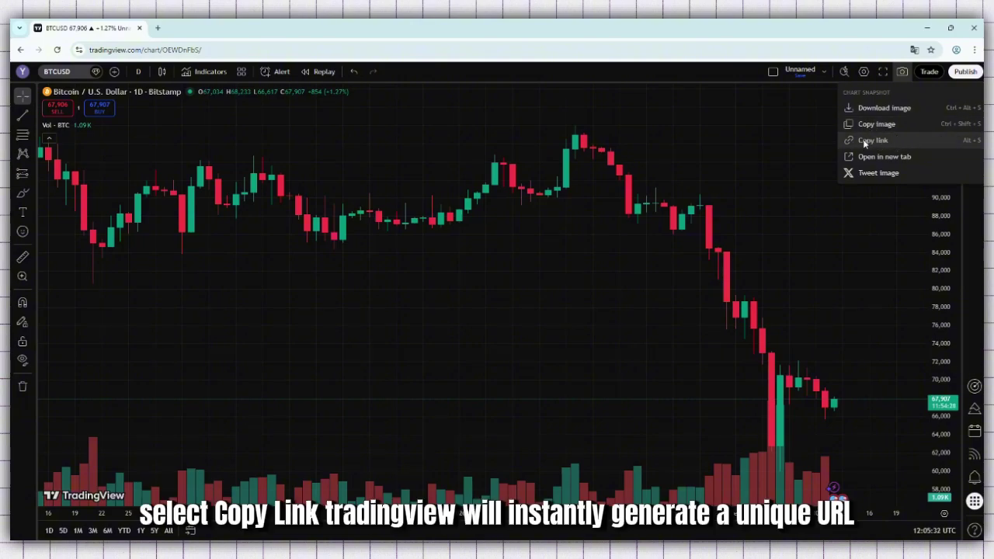
pyautogui.click(905, 143)
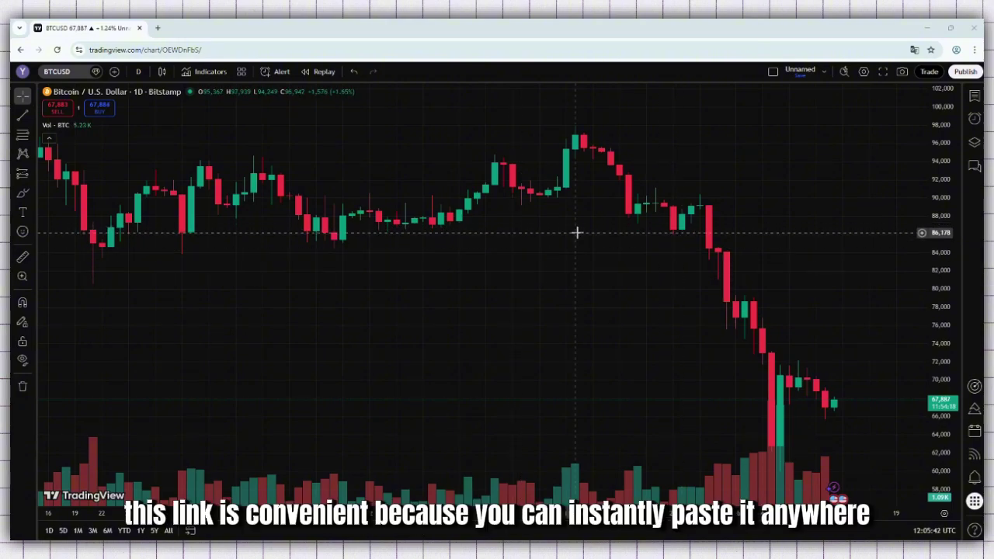
# Step: Reframe the BTCUSD chart on the candles from about 19 November onward and copy the snapshot link again
pyautogui.scroll(-5, 576, 232)
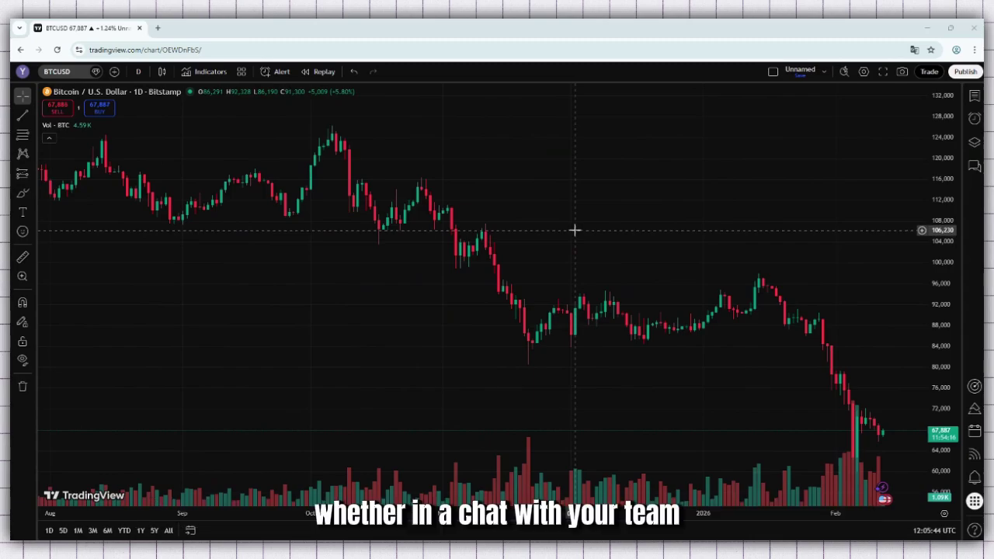
pyautogui.scroll(2, 575, 230)
pyautogui.scroll(4, 575, 230)
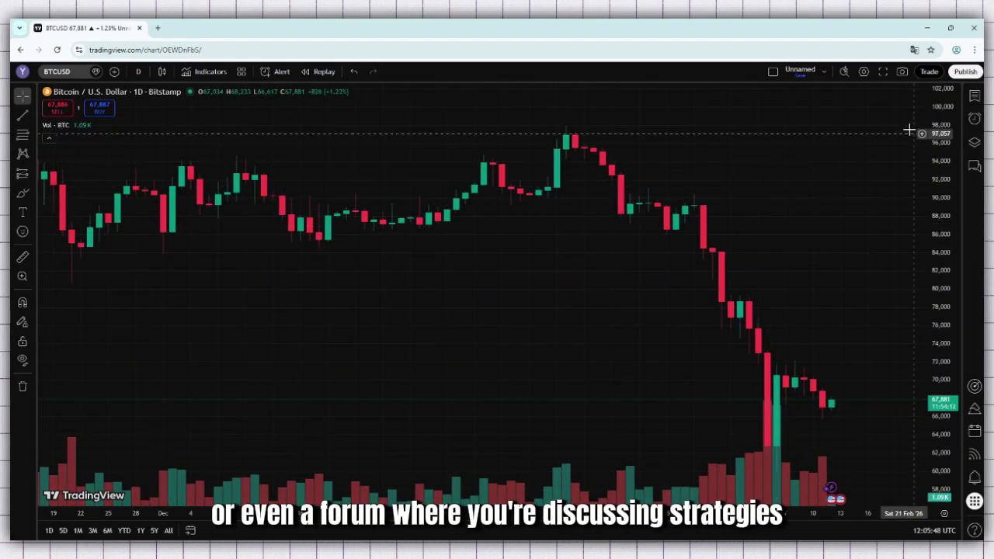
pyautogui.click(902, 74)
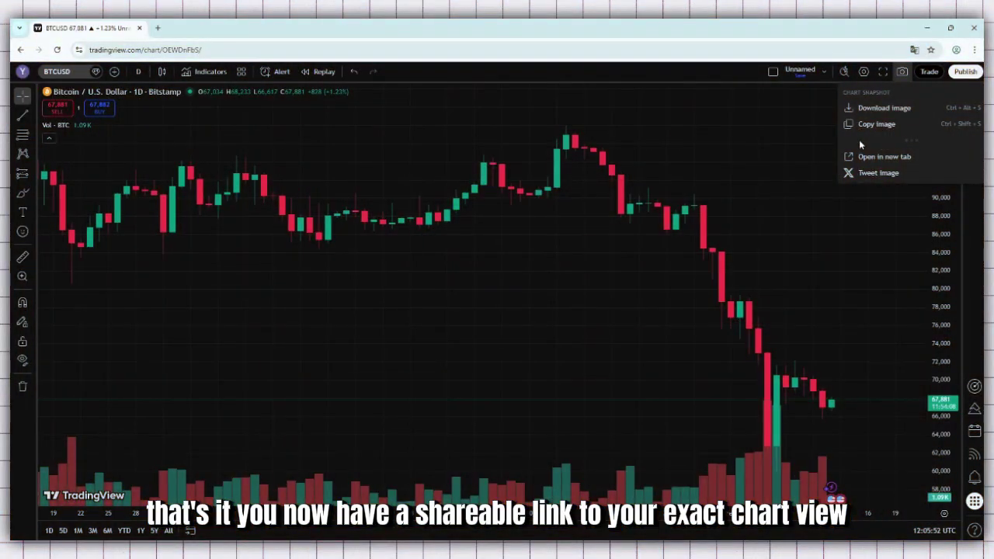
pyautogui.click(884, 142)
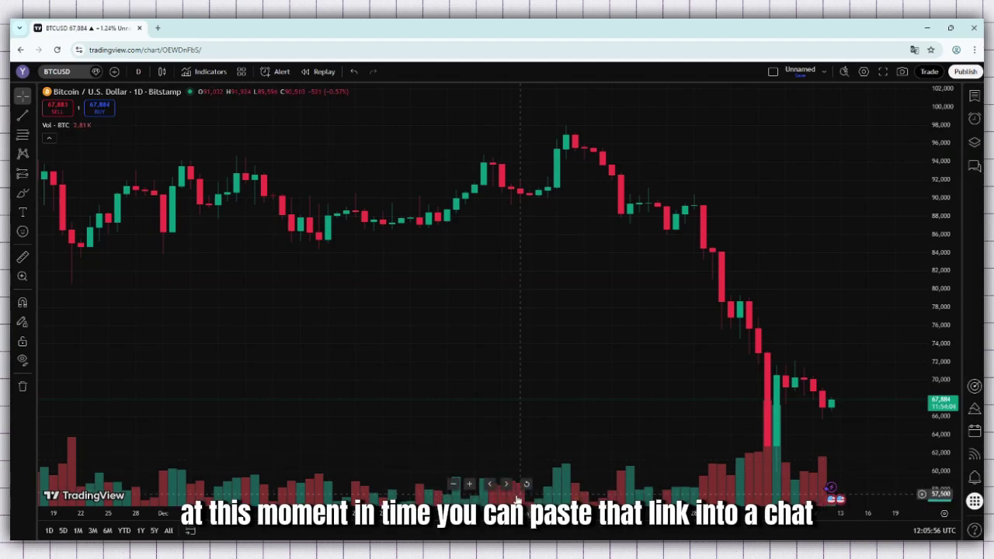
# Step: Load the copied snapshot link in a private browsing window, dismiss the translation popup and close the window after viewing
pyautogui.click(974, 52)
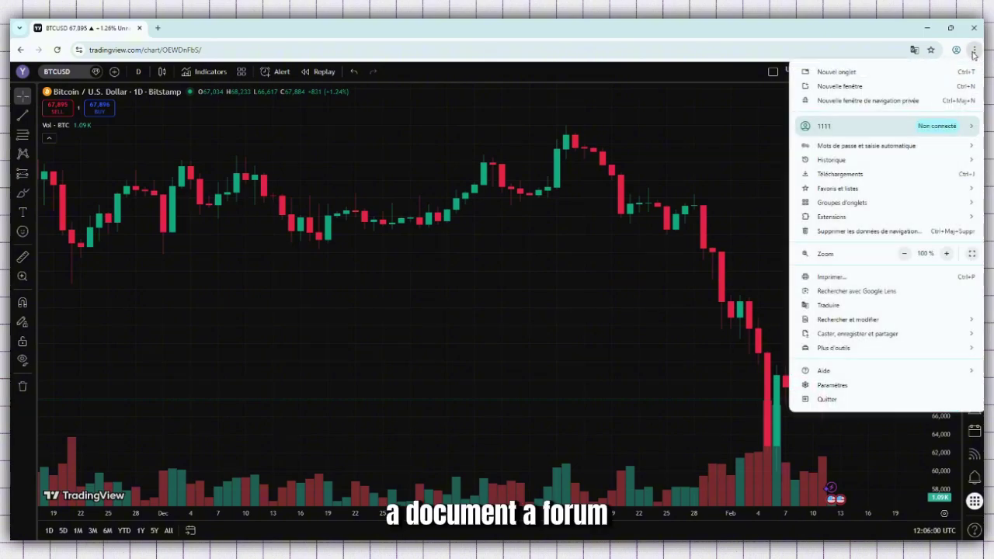
pyautogui.click(868, 101)
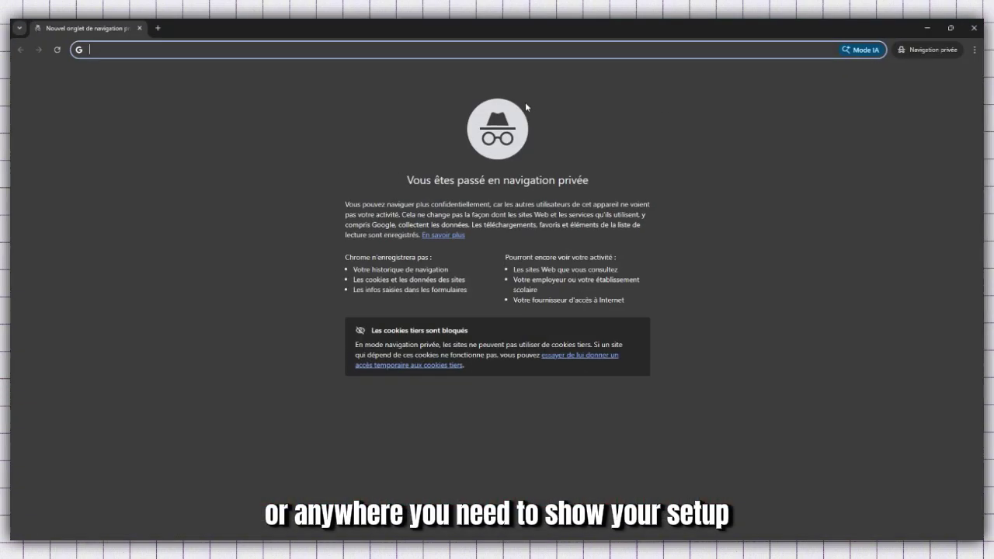
pyautogui.hotkey('ctrl', 'v')
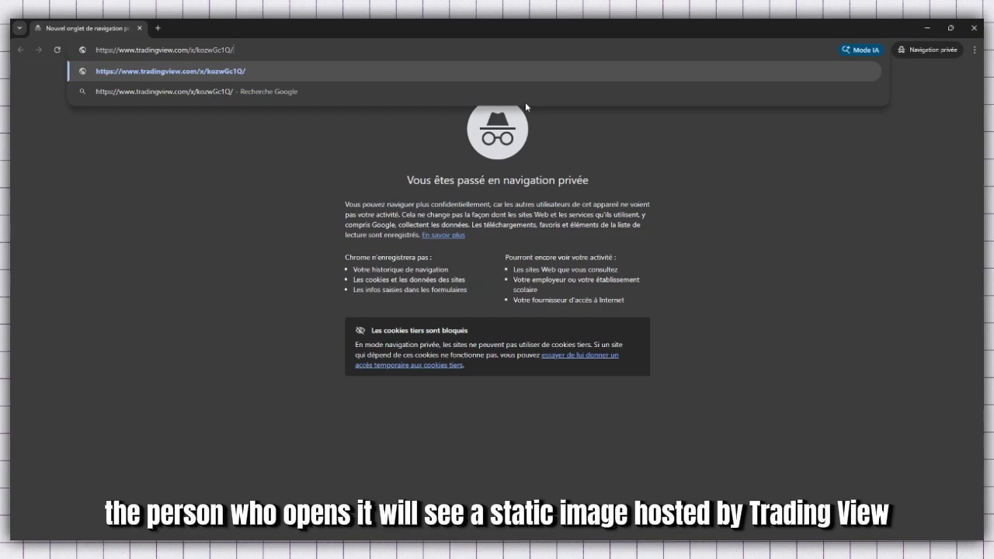
pyautogui.press('Return')
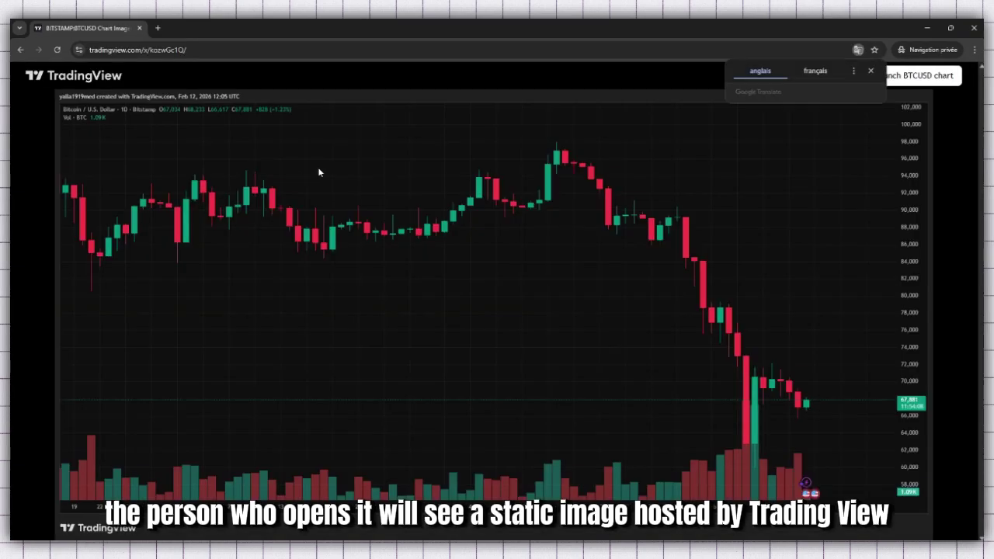
pyautogui.click(869, 71)
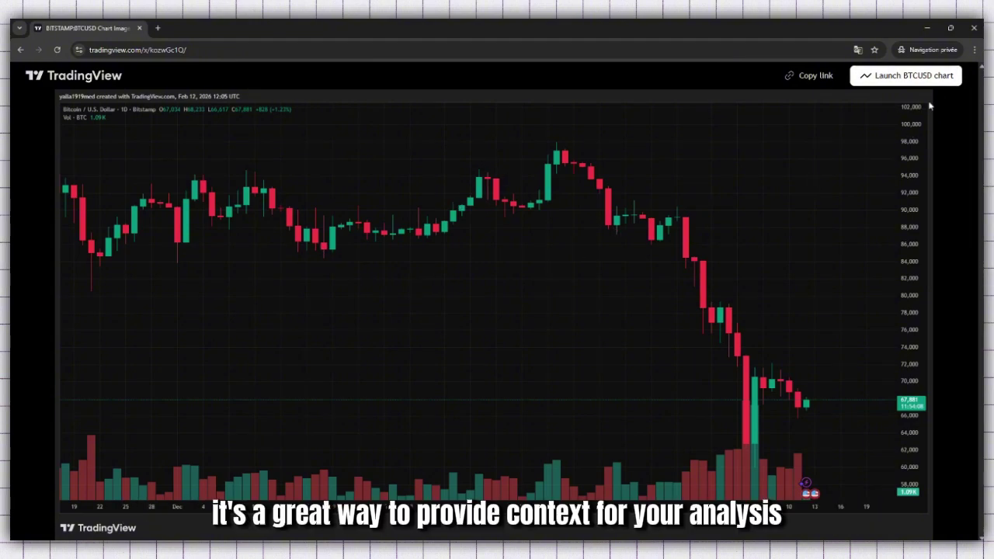
pyautogui.click(973, 29)
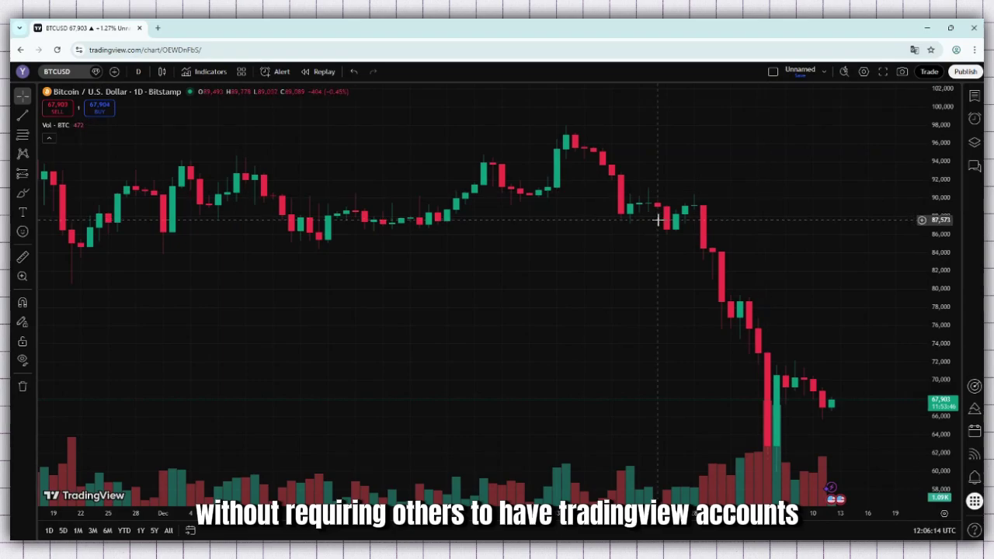
# Step: Frame the BTCUSD chart more closely on the candles from about 13 January onward and copy a new snapshot link
pyautogui.scroll(8, 658, 220)
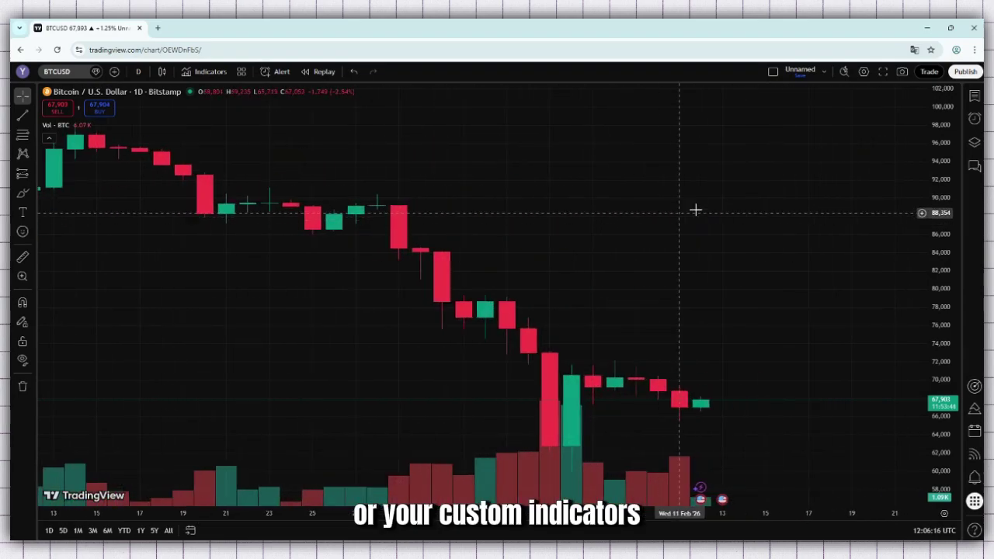
pyautogui.click(904, 71)
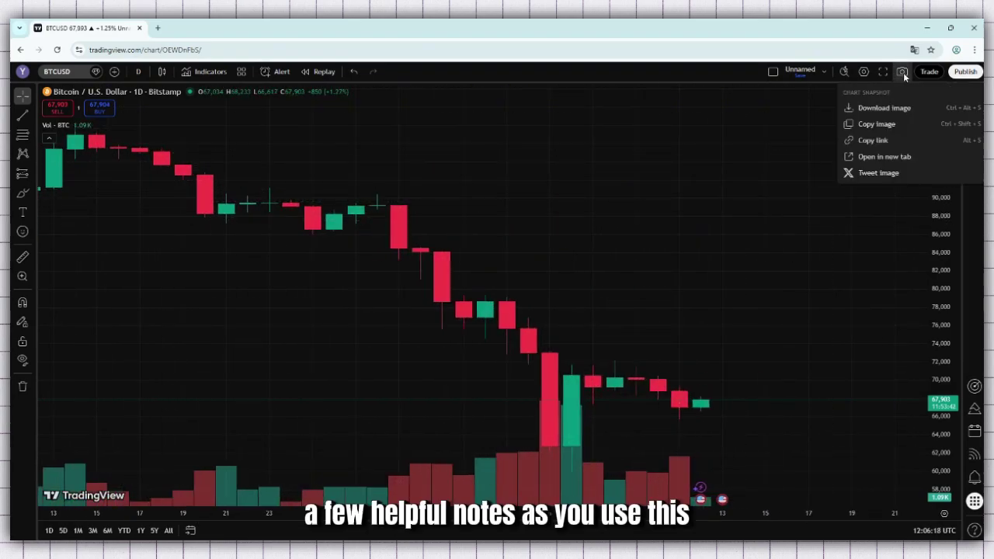
pyautogui.click(888, 140)
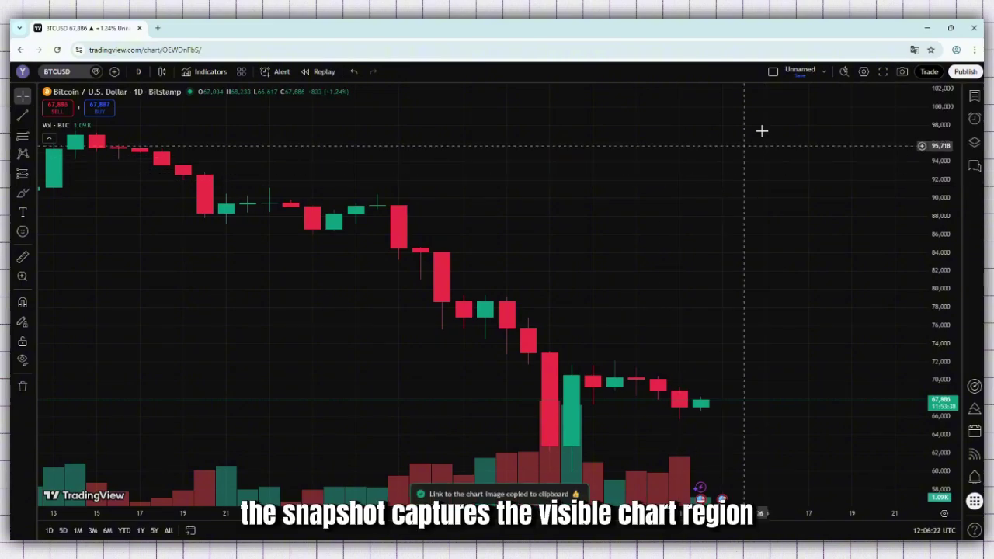
# Step: Check the new close-up snapshot link in a fresh private window, dismiss the translation popup and close the window
pyautogui.click(977, 51)
pyautogui.click(850, 95)
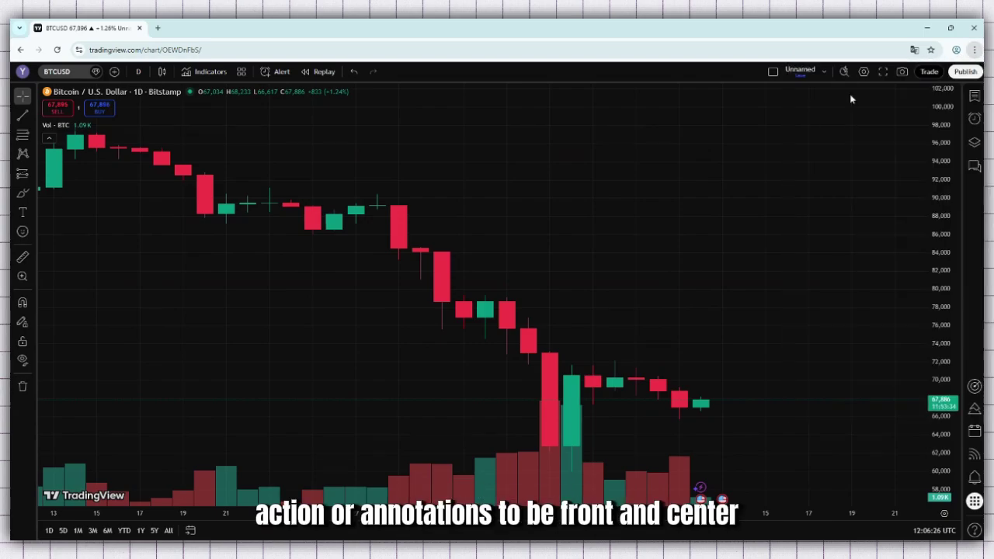
pyautogui.hotkey('ctrl', 'v')
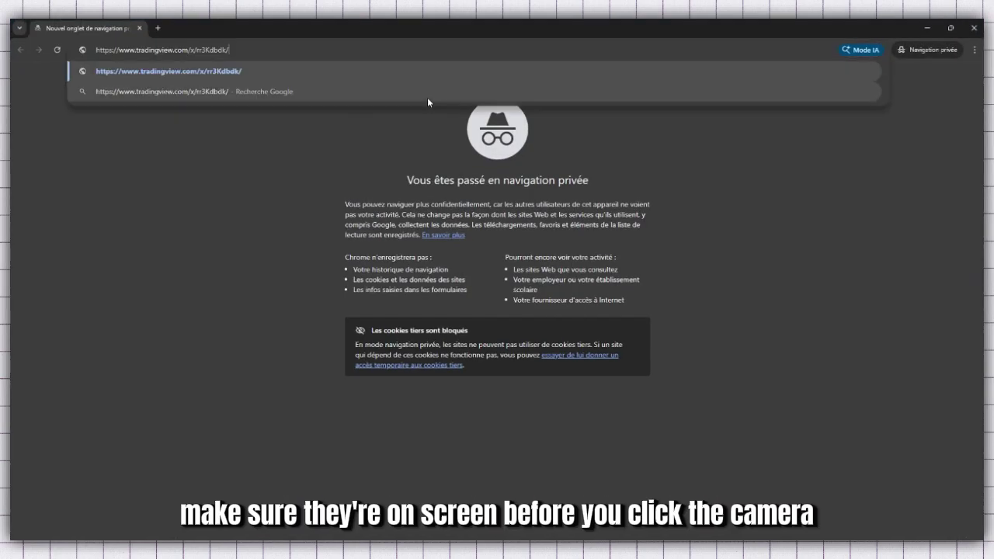
pyautogui.press('Return')
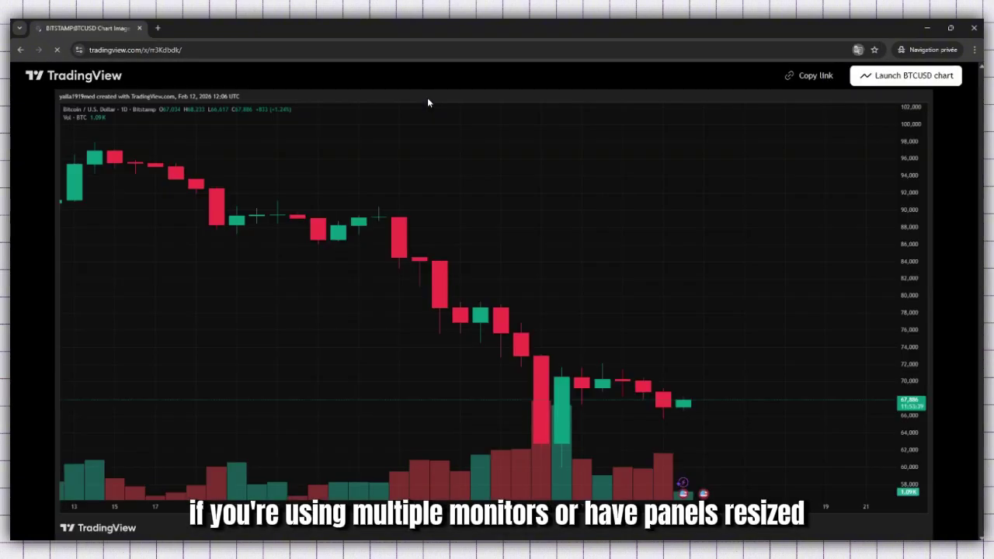
pyautogui.click(871, 71)
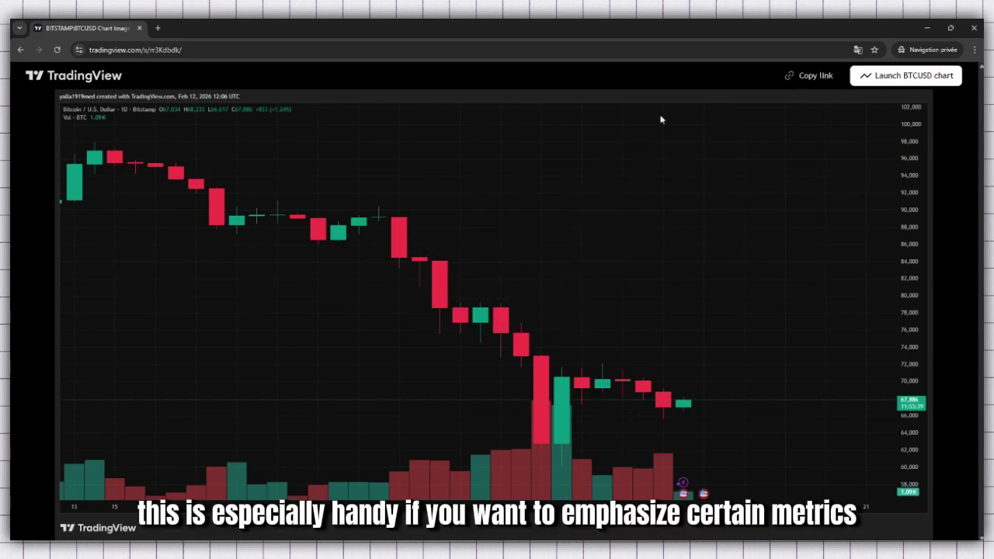
pyautogui.click(975, 29)
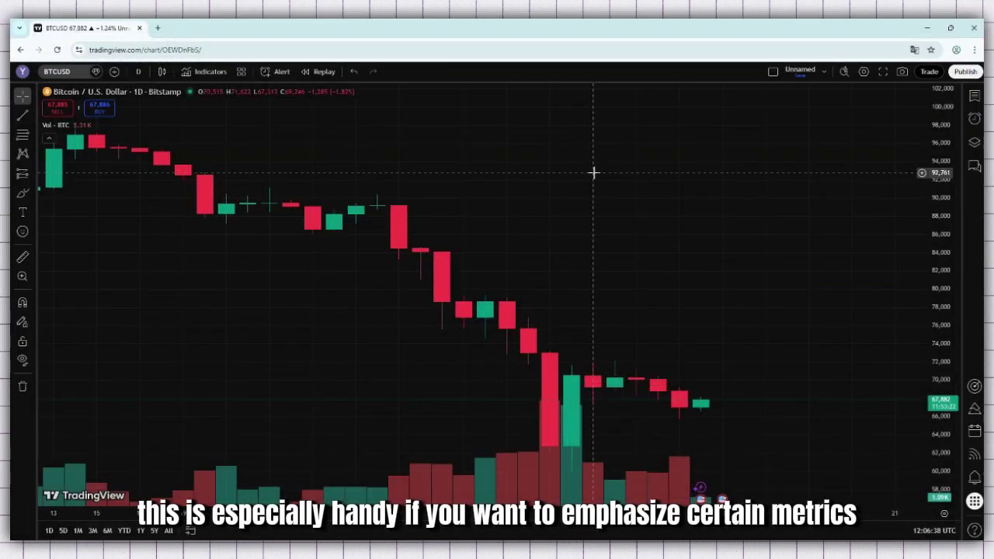
# Step: Reset the BTCUSD chart view to its default scale and position
pyautogui.scroll(2, 595, 171)
pyautogui.scroll(-5, 594, 172)
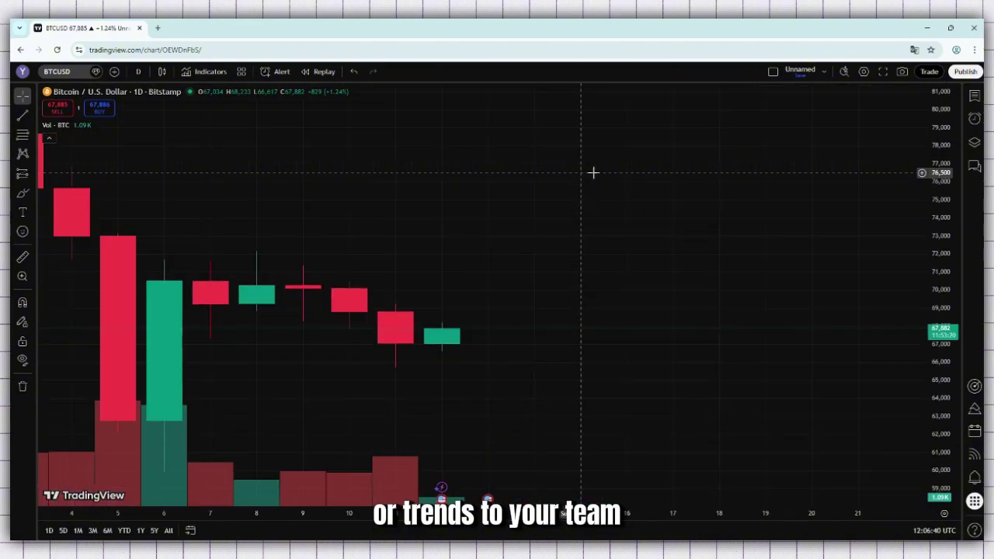
pyautogui.scroll(-5, 594, 172)
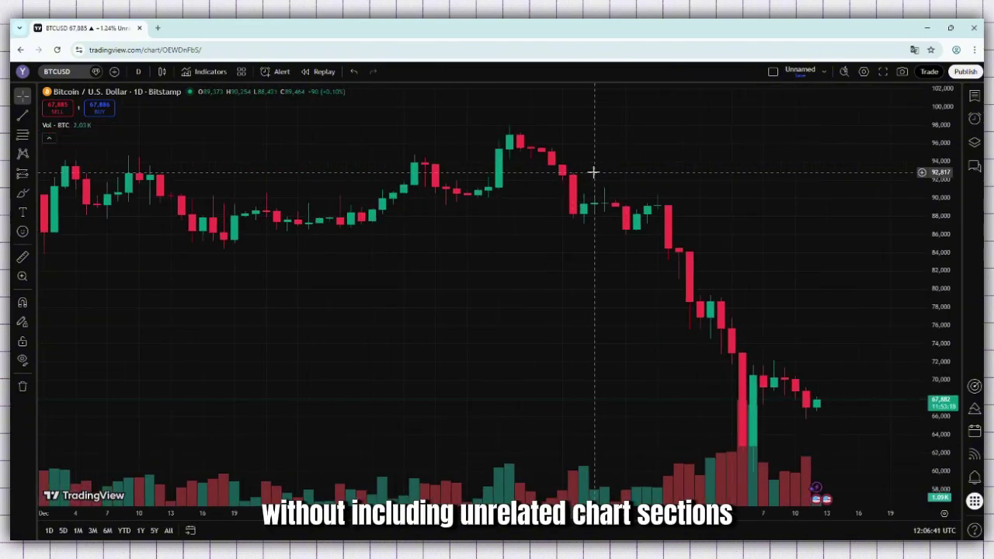
pyautogui.rightClick(525, 189)
pyautogui.click(557, 196)
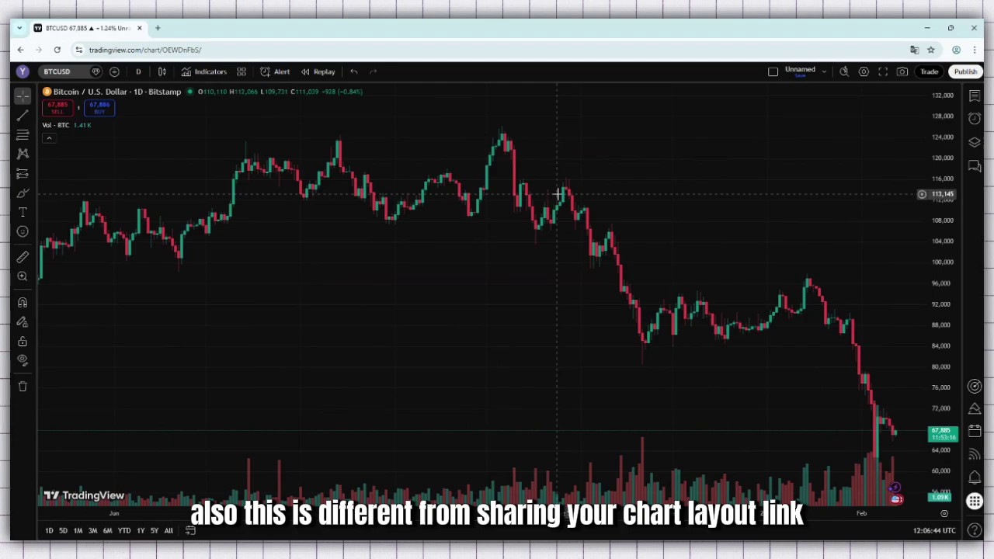
# Step: Switch the chart from BTCUSD to SILVER using the watchlist and hide the watchlist again
pyautogui.click(976, 97)
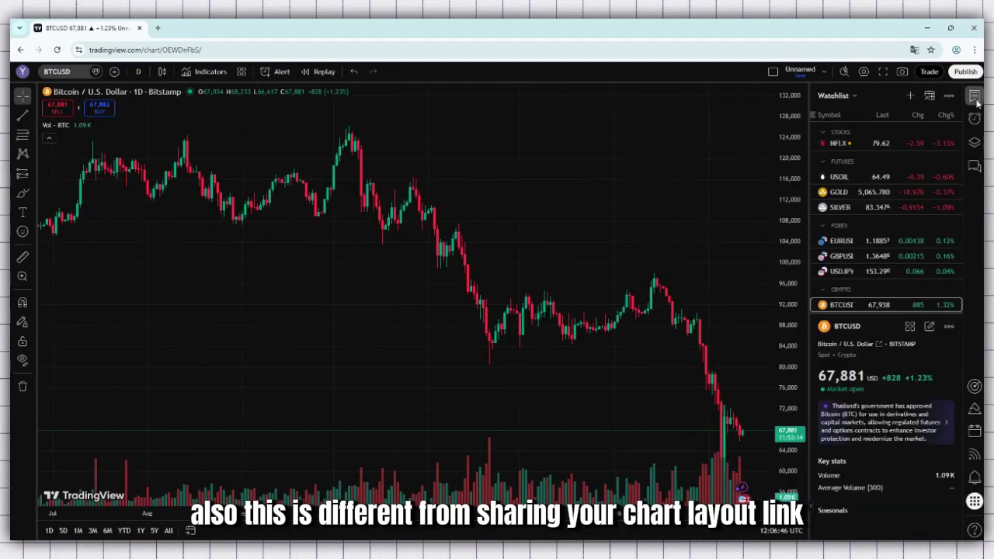
pyautogui.click(839, 205)
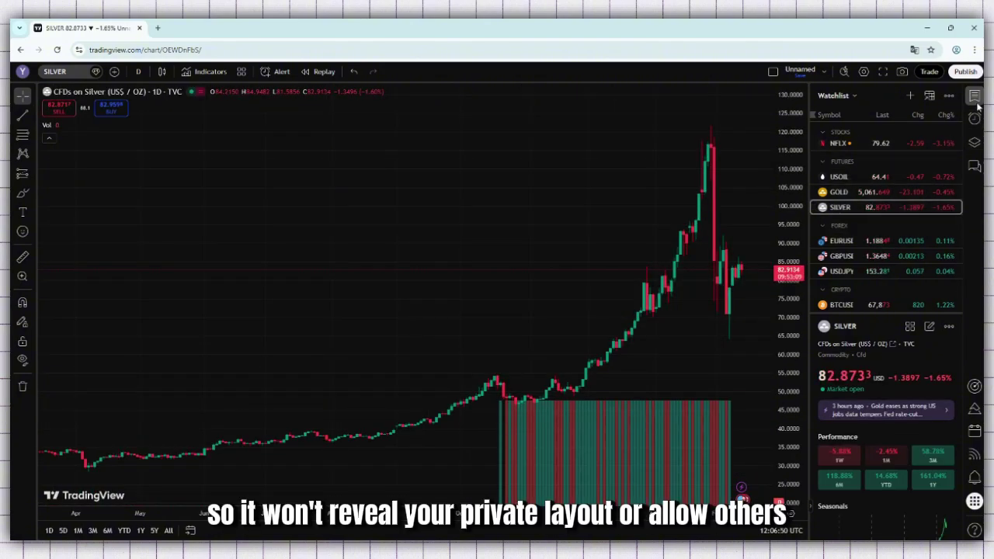
pyautogui.click(976, 98)
# Step: Frame the SILVER chart more closely on the candles from about November onward and copy its snapshot link
pyautogui.scroll(5, 699, 213)
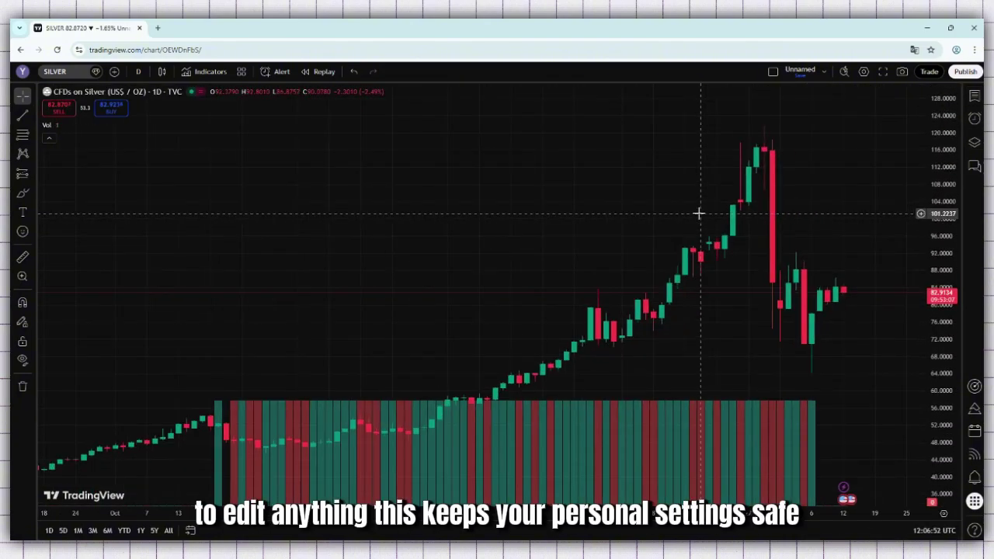
pyautogui.scroll(3, 699, 213)
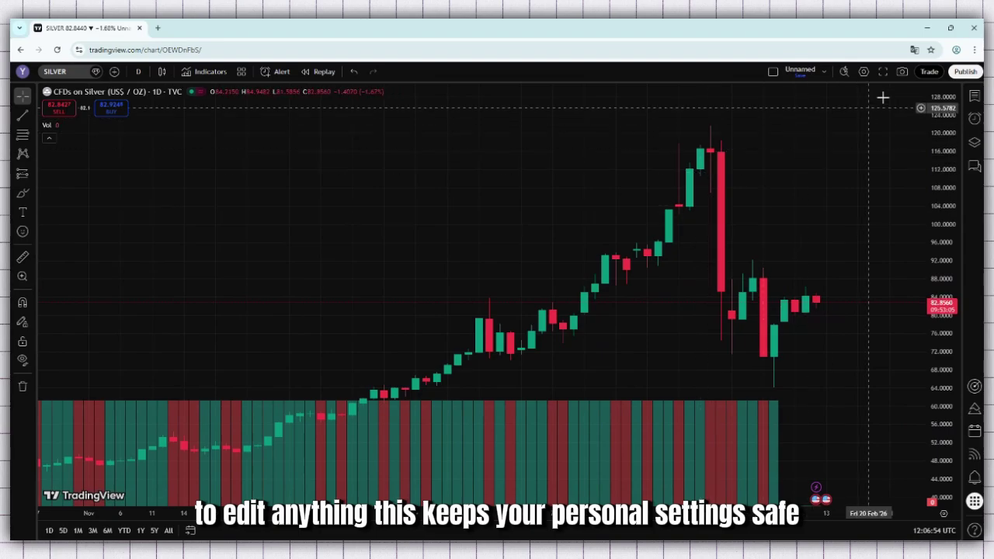
pyautogui.click(901, 73)
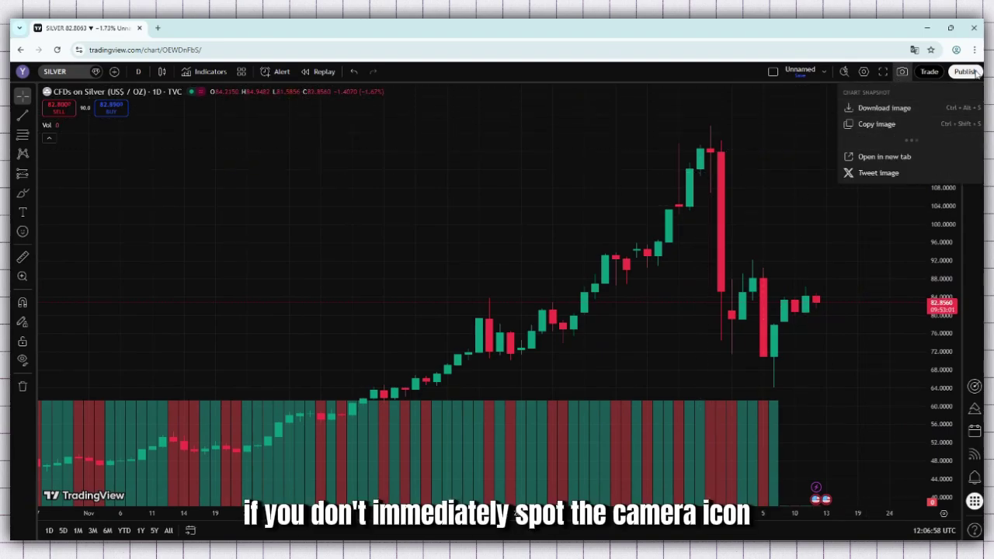
pyautogui.click(890, 142)
# Step: Load the copied SILVER snapshot link in a new private browsing window and dismiss the translation popup
pyautogui.click(974, 51)
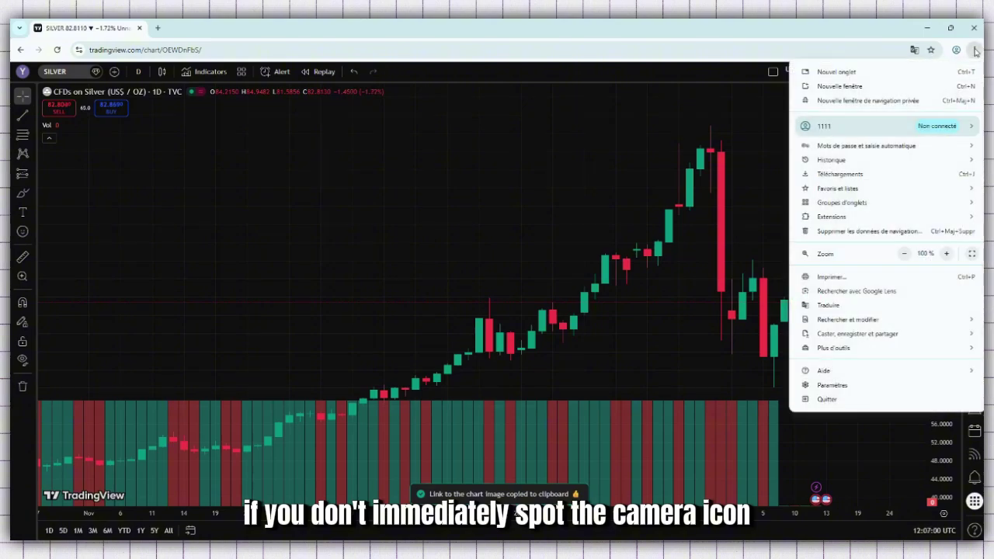
pyautogui.click(881, 104)
pyautogui.hotkey('ctrl', 'v')
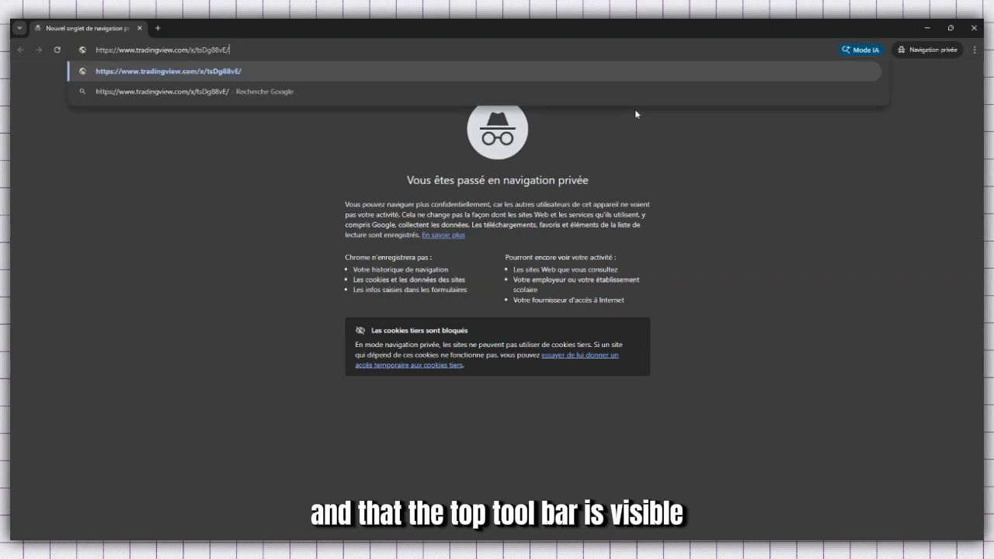
pyautogui.press('Return')
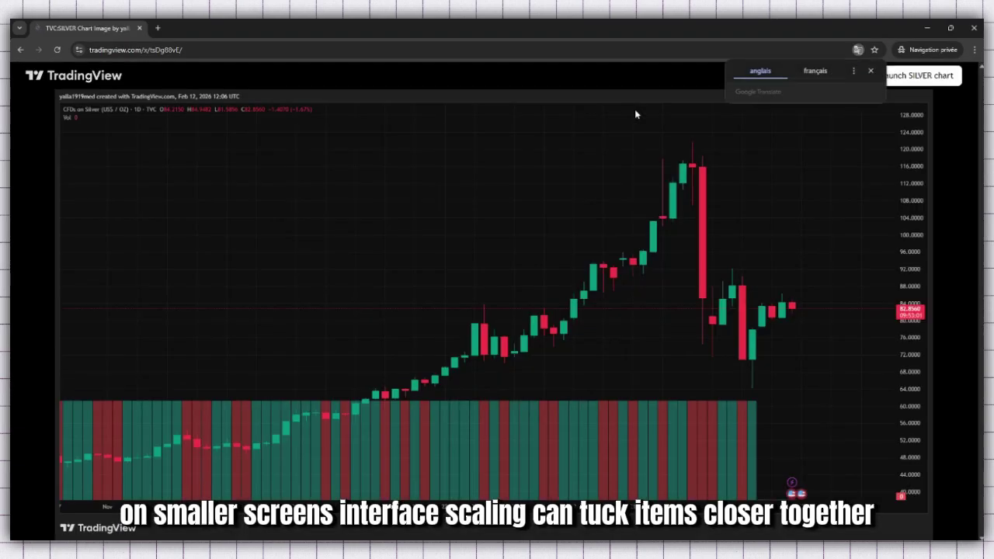
pyautogui.click(871, 71)
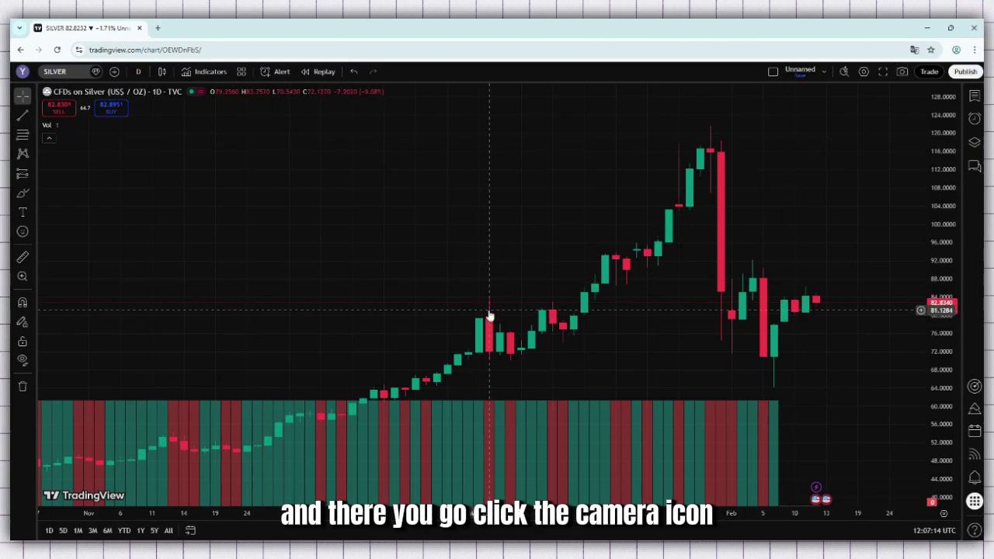
# Step: Widen the SILVER chart's time range, review the chart snapshot options and close them without choosing one
pyautogui.scroll(-6, 490, 316)
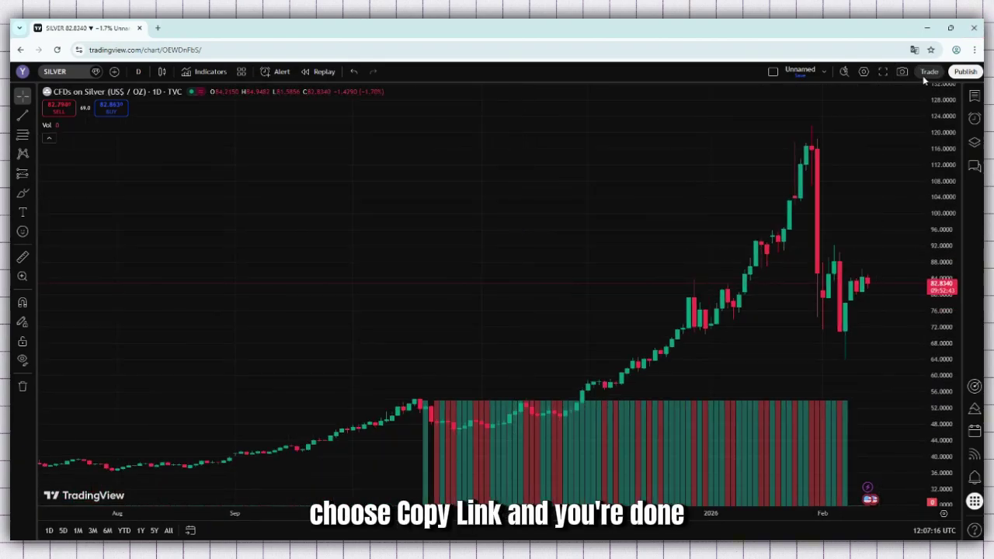
pyautogui.click(903, 72)
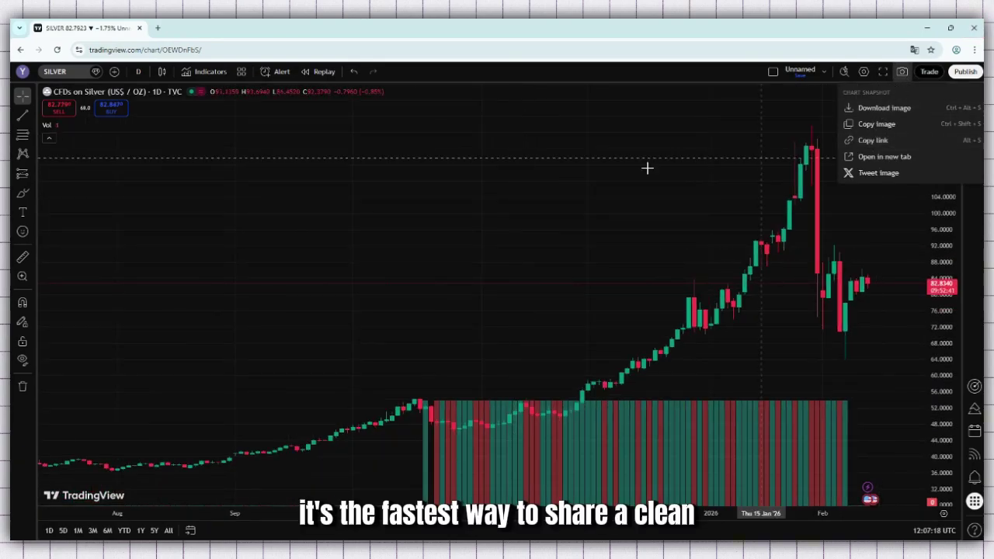
pyautogui.click(619, 168)
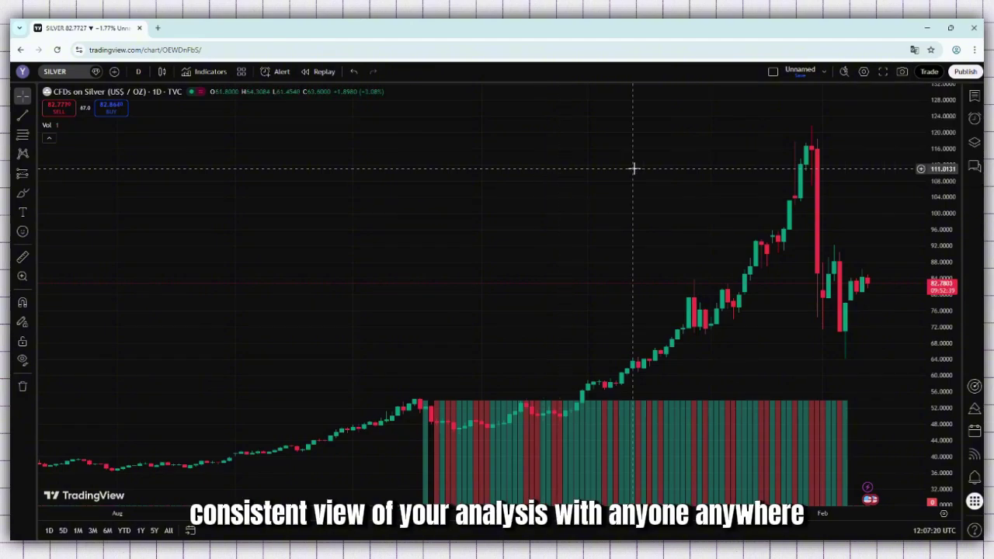
pyautogui.scroll(-2, 632, 167)
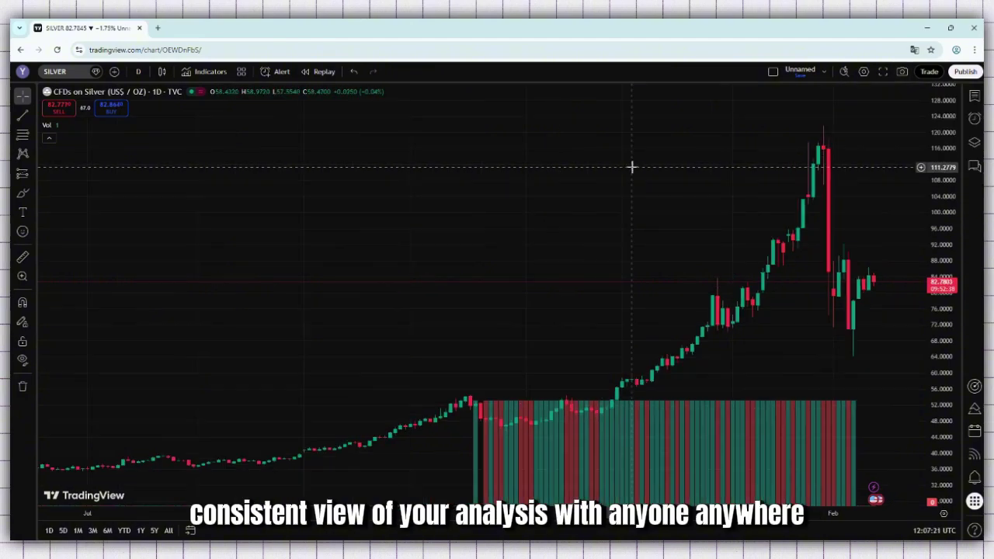
# Step: Bring the watchlist back up and switch the chart to USOIL from its futures group
pyautogui.click(974, 95)
pyautogui.scroll(-3, 847, 198)
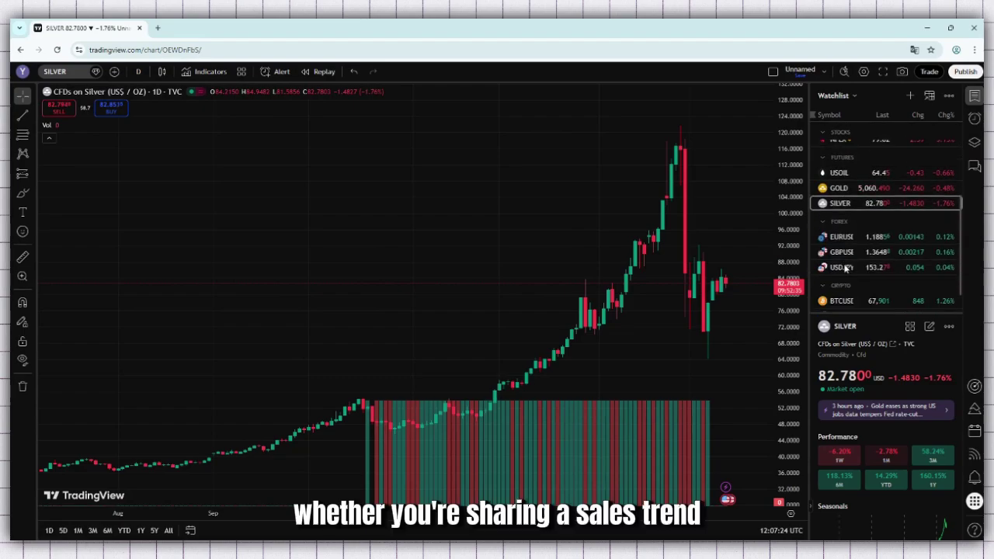
pyautogui.click(842, 174)
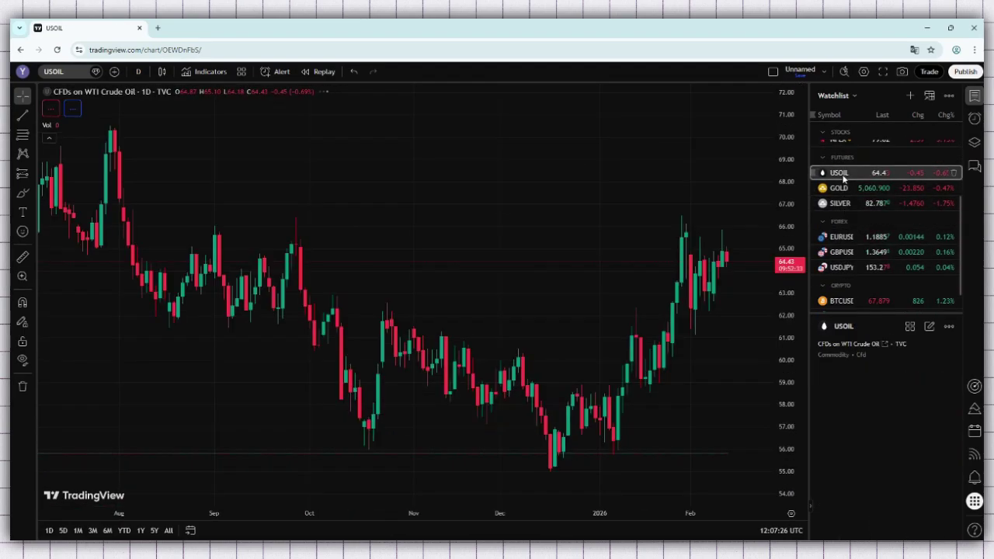